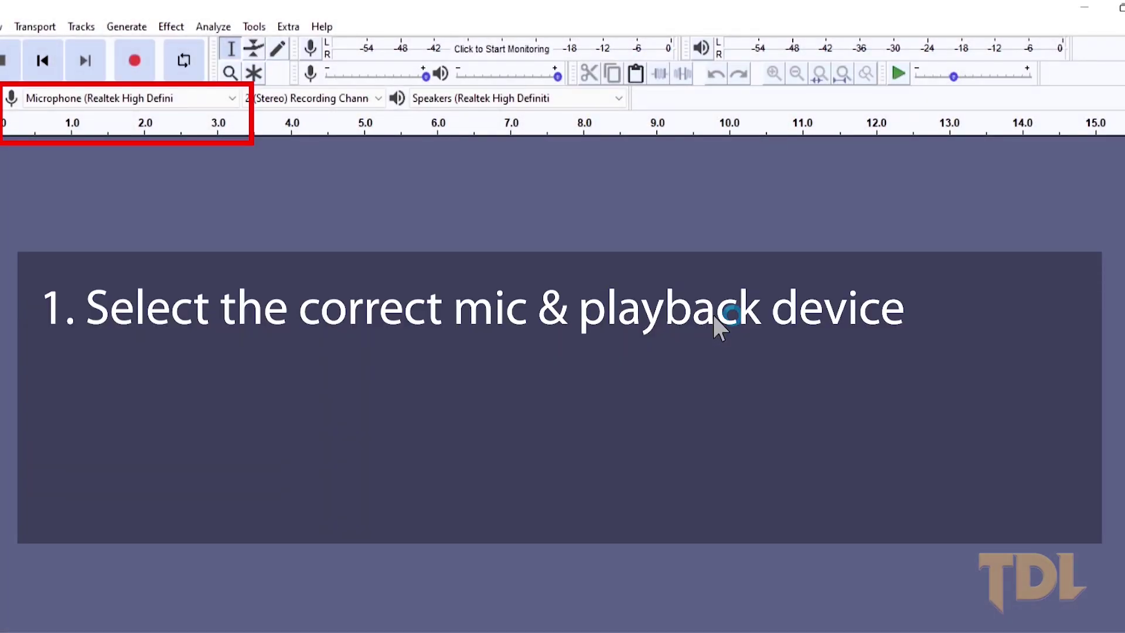
# - Keep the Realtek microphone as recording input and the Realtek speakers for playback
pyautogui.click(191, 99)
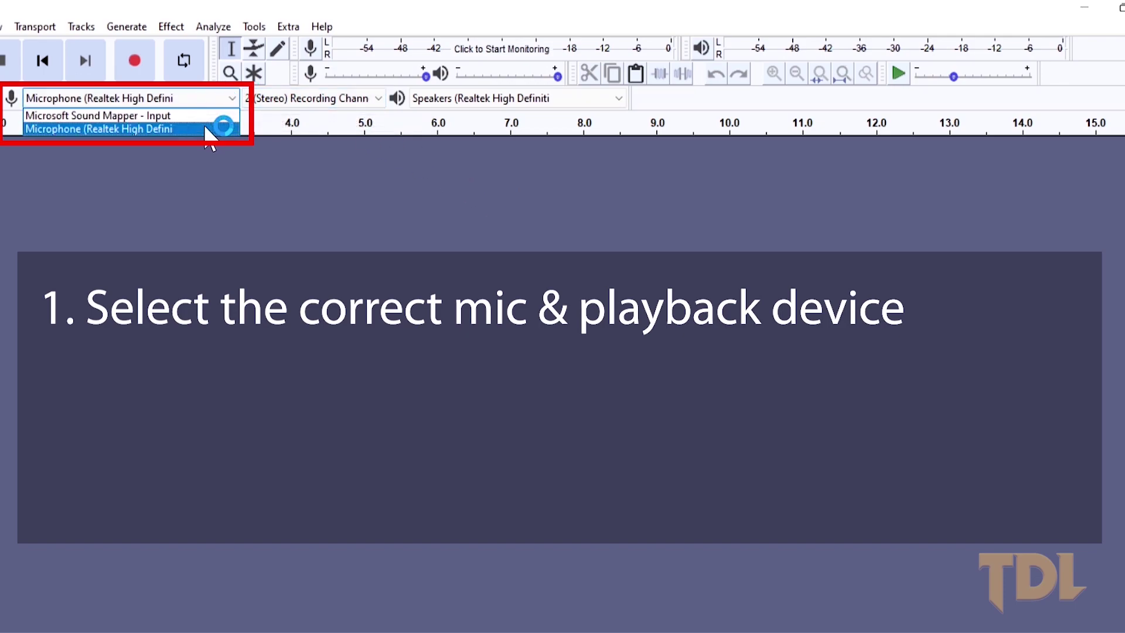
pyautogui.click(221, 128)
pyautogui.click(504, 98)
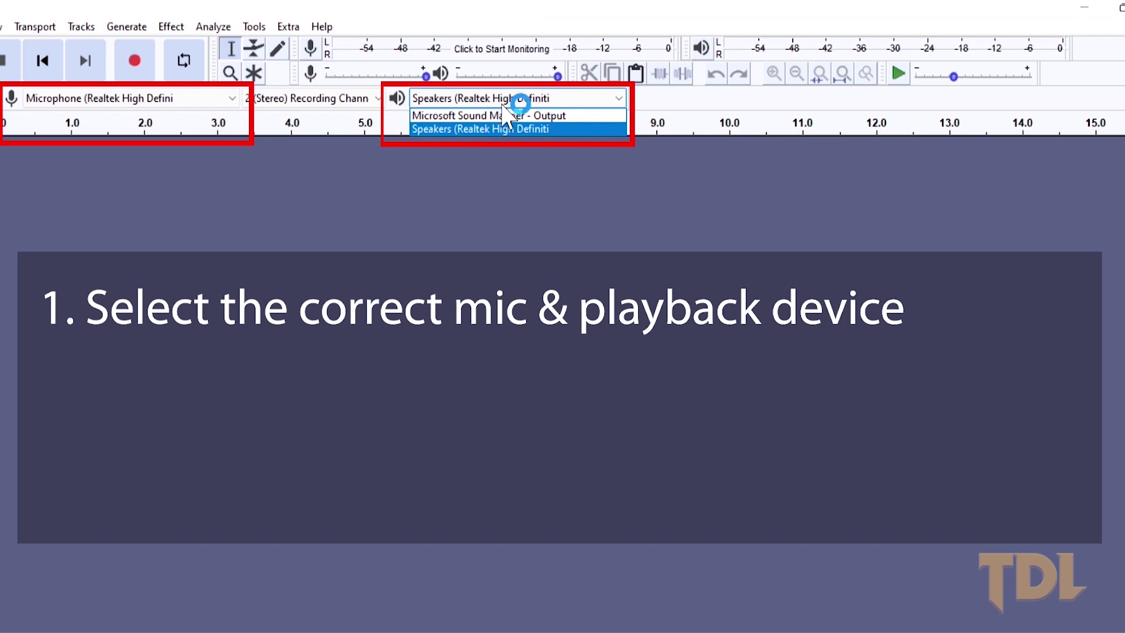
pyautogui.click(567, 129)
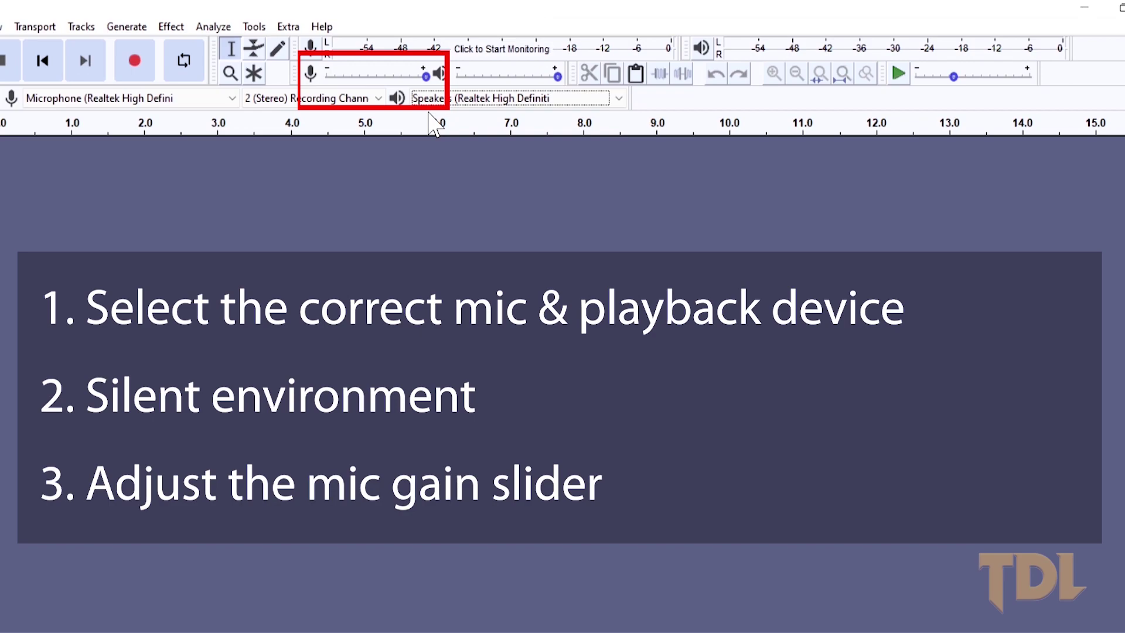
# - Record a voice take, return to the start and select the silent first 5.4 seconds
pyautogui.moveTo(426, 79)
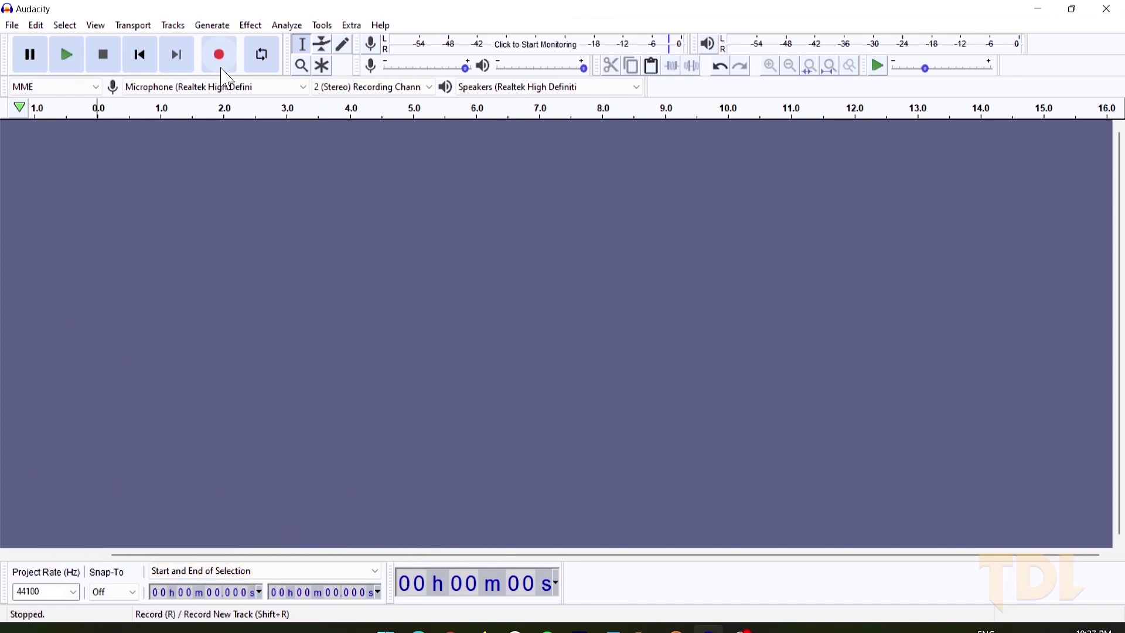
pyautogui.click(222, 69)
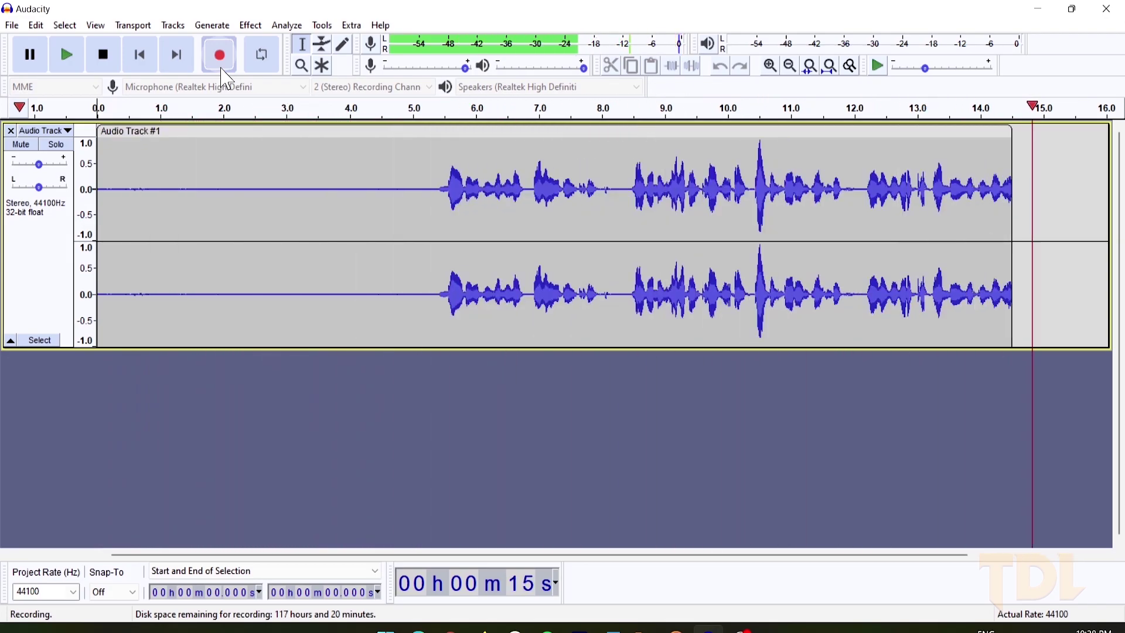
pyautogui.press('space')
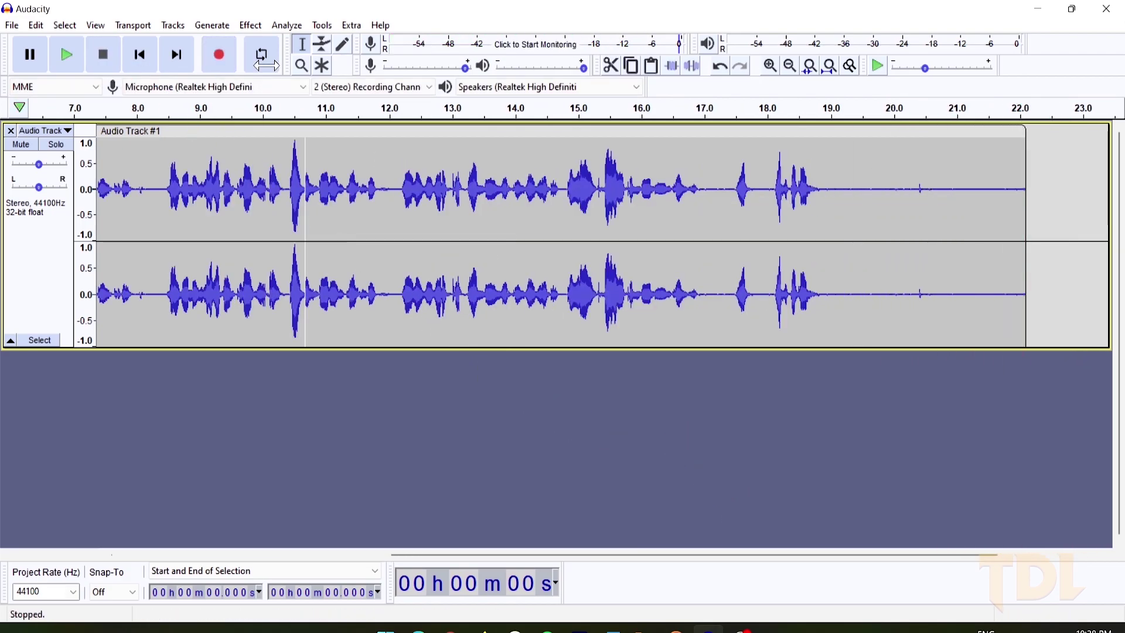
pyautogui.click(141, 54)
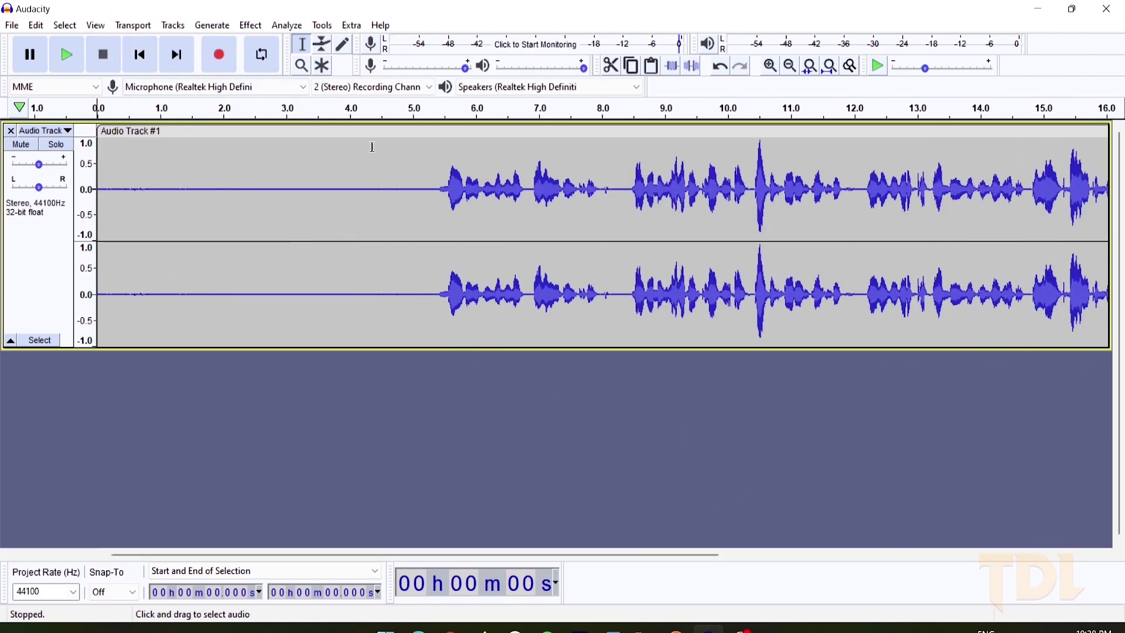
pyautogui.moveTo(438, 192); pyautogui.dragTo(51, 165)
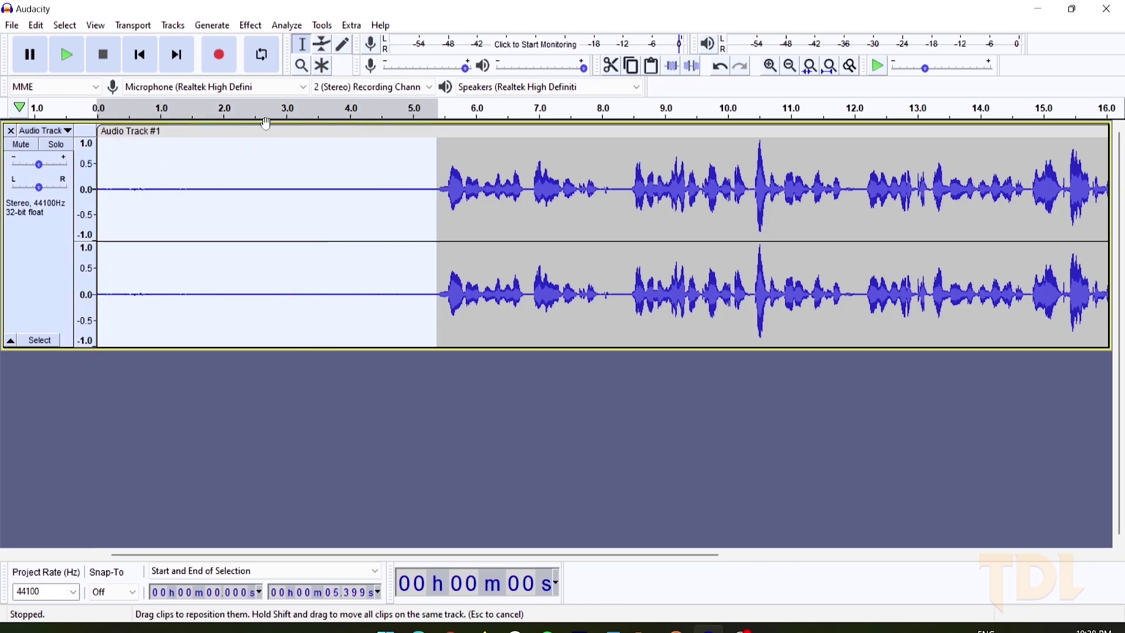
# - Capture a Noise Reduction noise profile from the selected silence
pyautogui.click(249, 25)
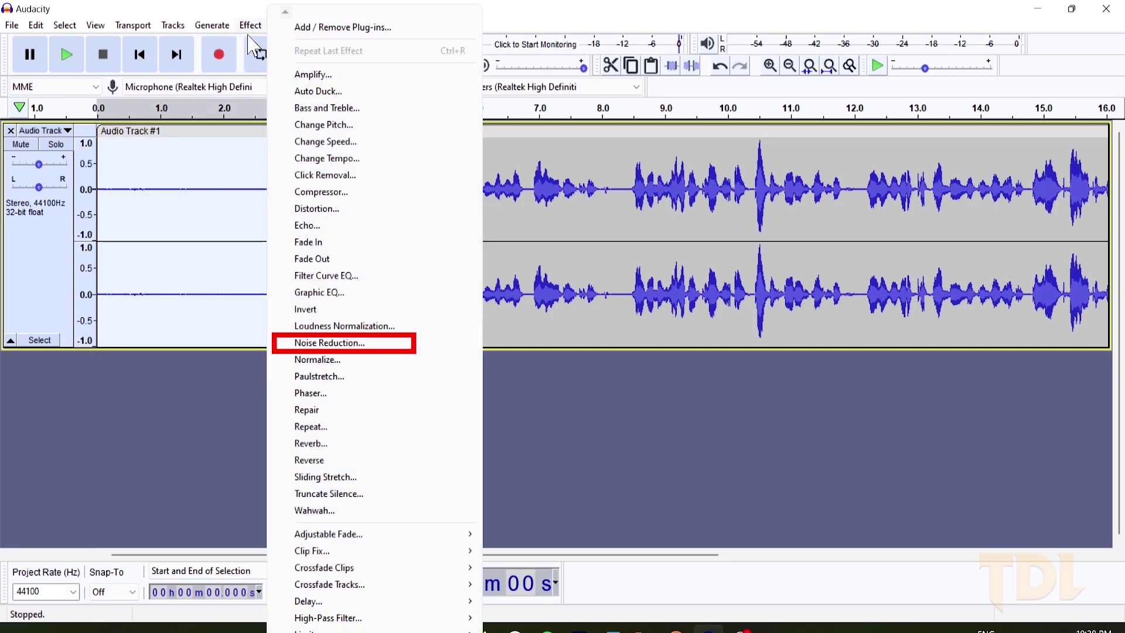
pyautogui.click(360, 345)
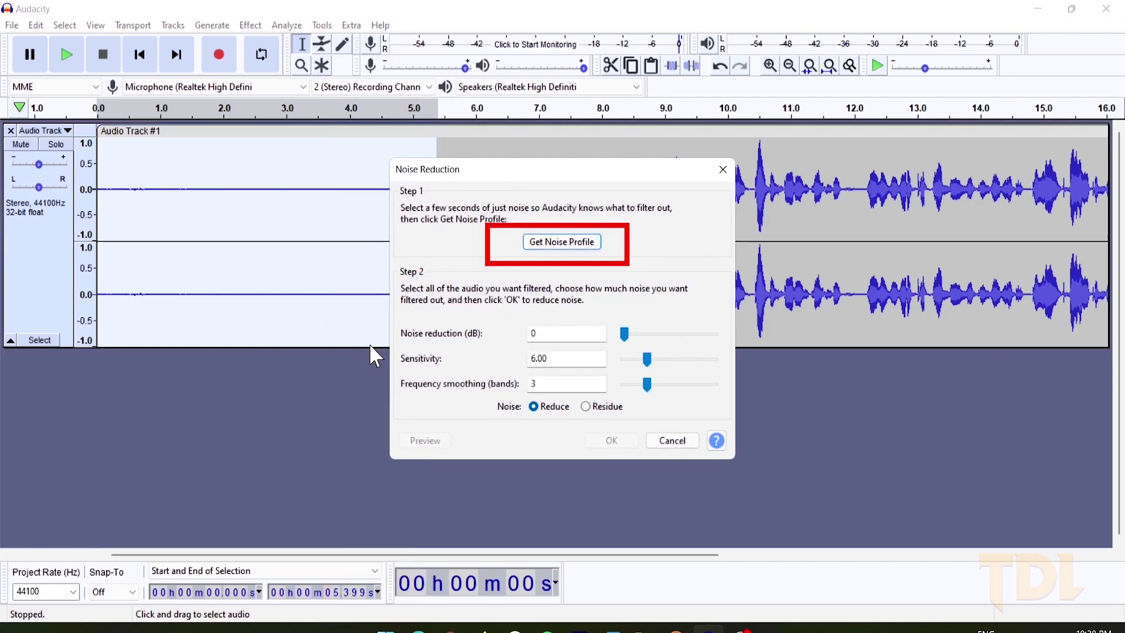
pyautogui.click(558, 242)
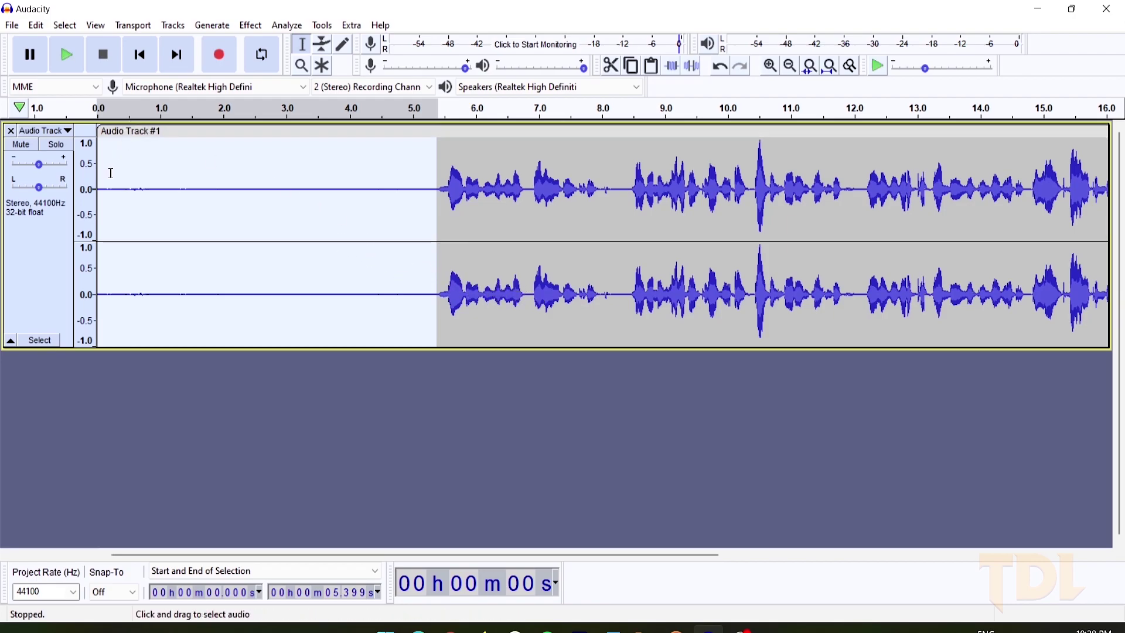
# - Select the whole voice track and apply Noise Reduction to all of it
pyautogui.hotkey('ctrl', 'a')
pyautogui.hotkey('ctrl', 'f')
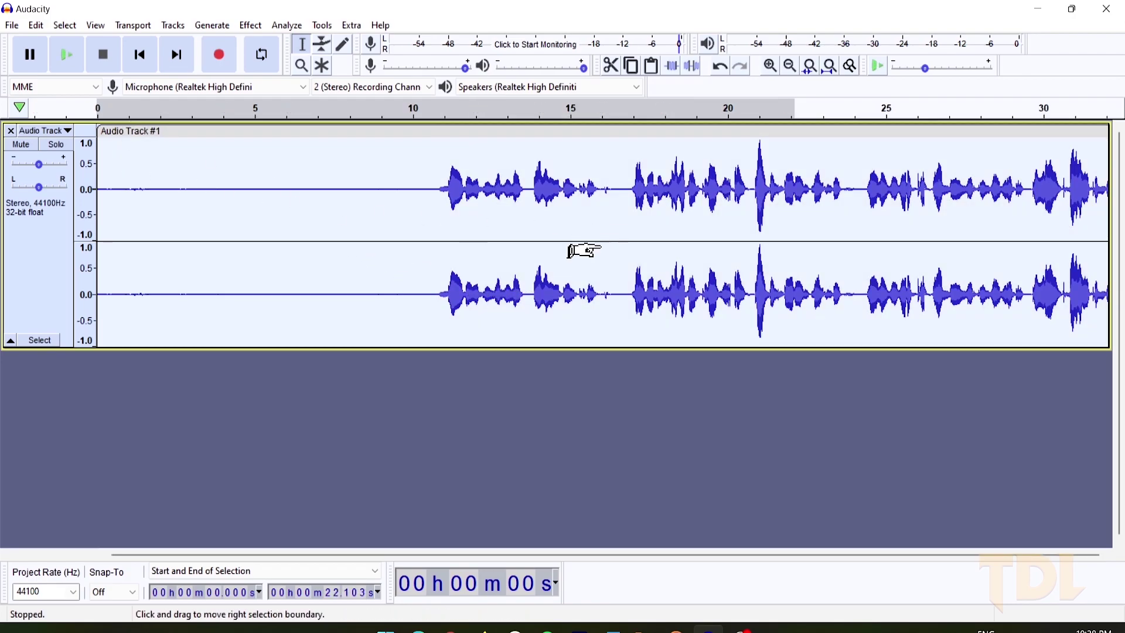
pyautogui.hotkey('ctrl', '3')
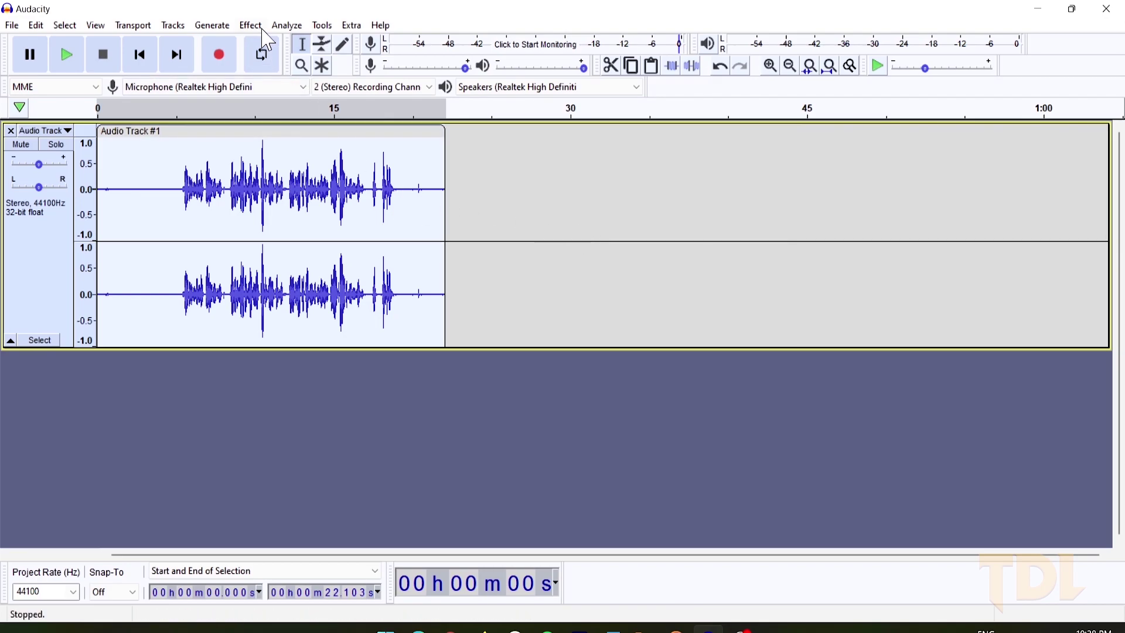
pyautogui.click(256, 26)
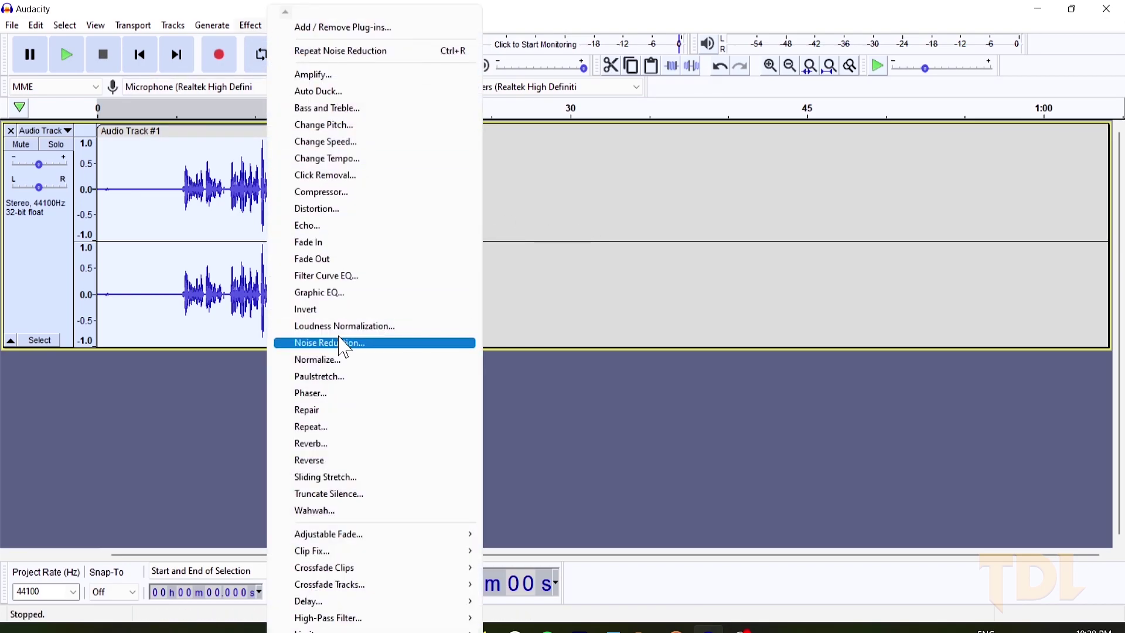
pyautogui.click(345, 347)
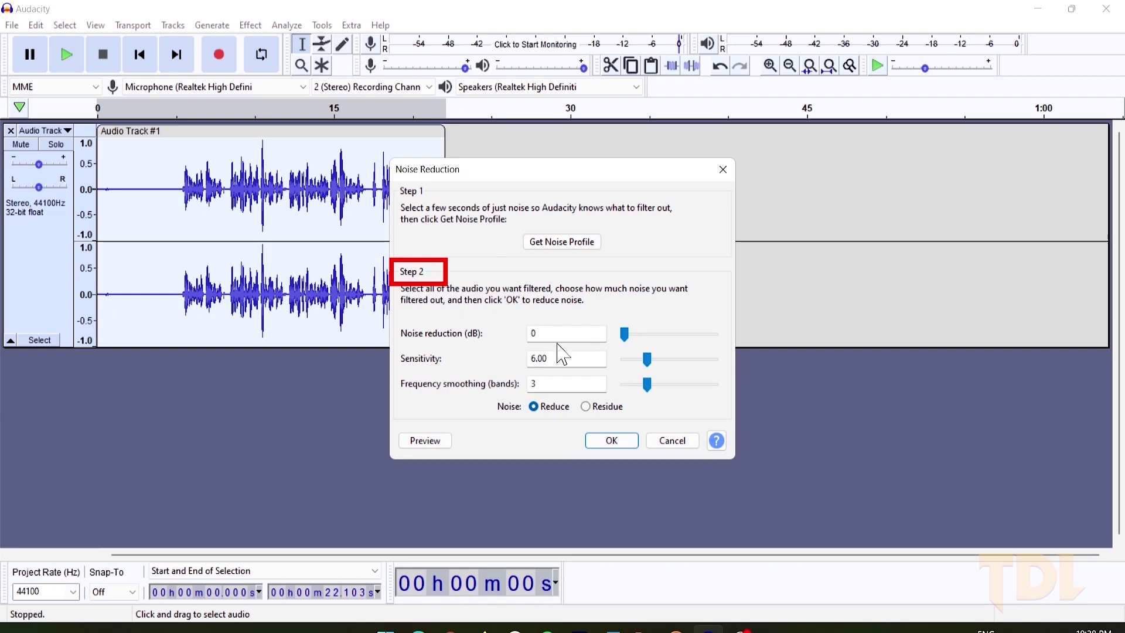
pyautogui.click(610, 442)
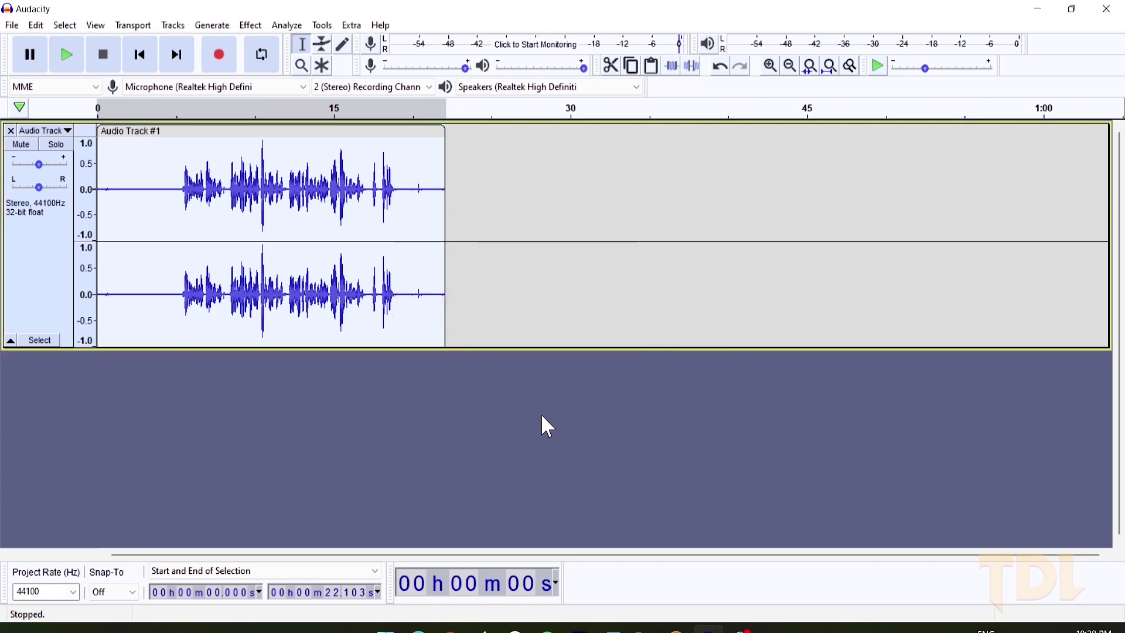
pyautogui.hotkey('ctrl', '1')
pyautogui.hotkey('ctrl', '1')
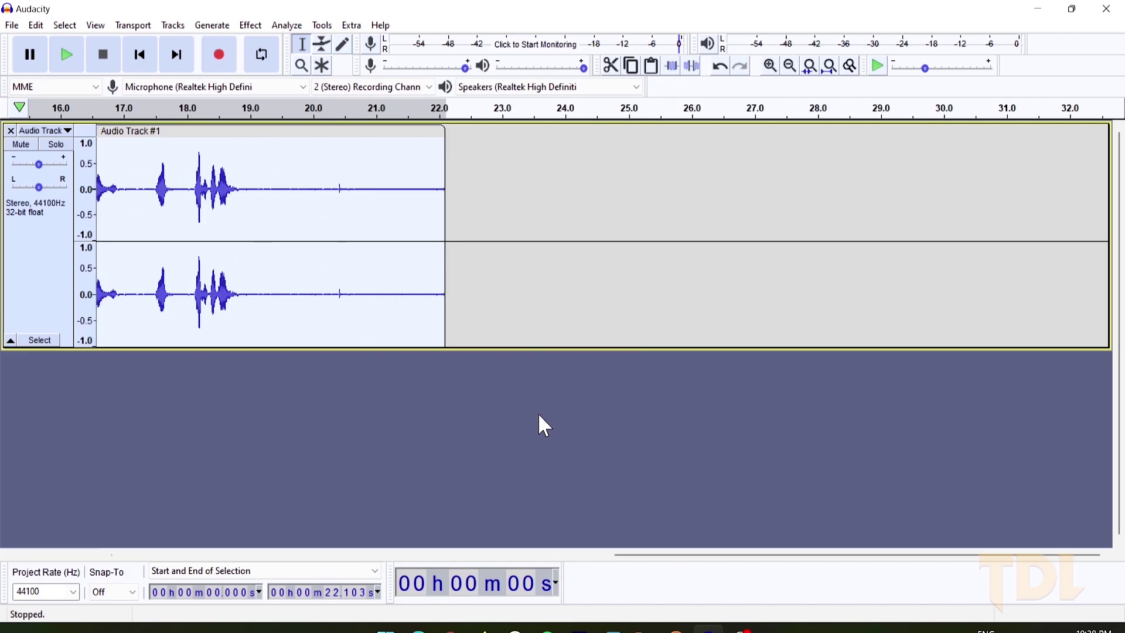
pyautogui.click(144, 54)
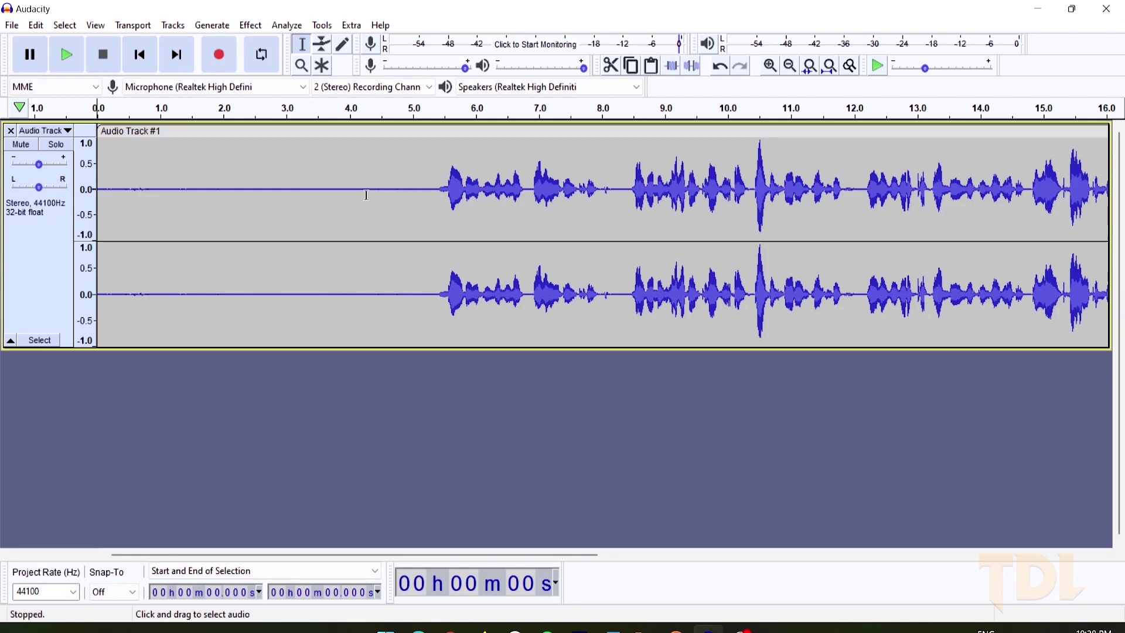
pyautogui.hotkey('ctrl', '3')
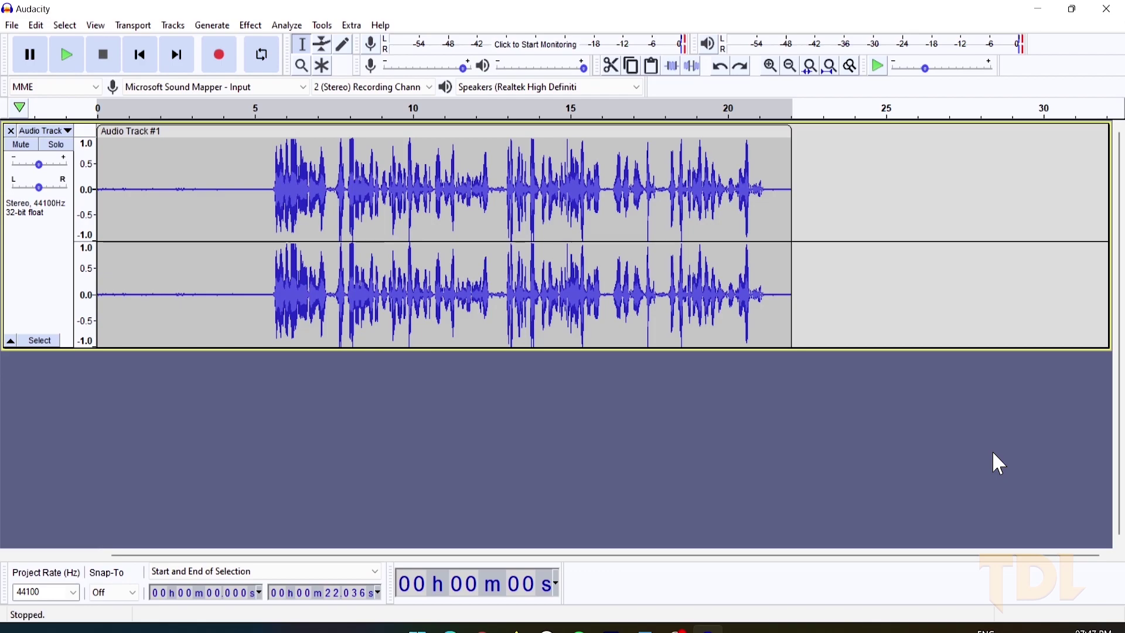
# - Preview the cleaned track, amplify it by 2.5 dB, then play back the louder result
pyautogui.click(382, 109)
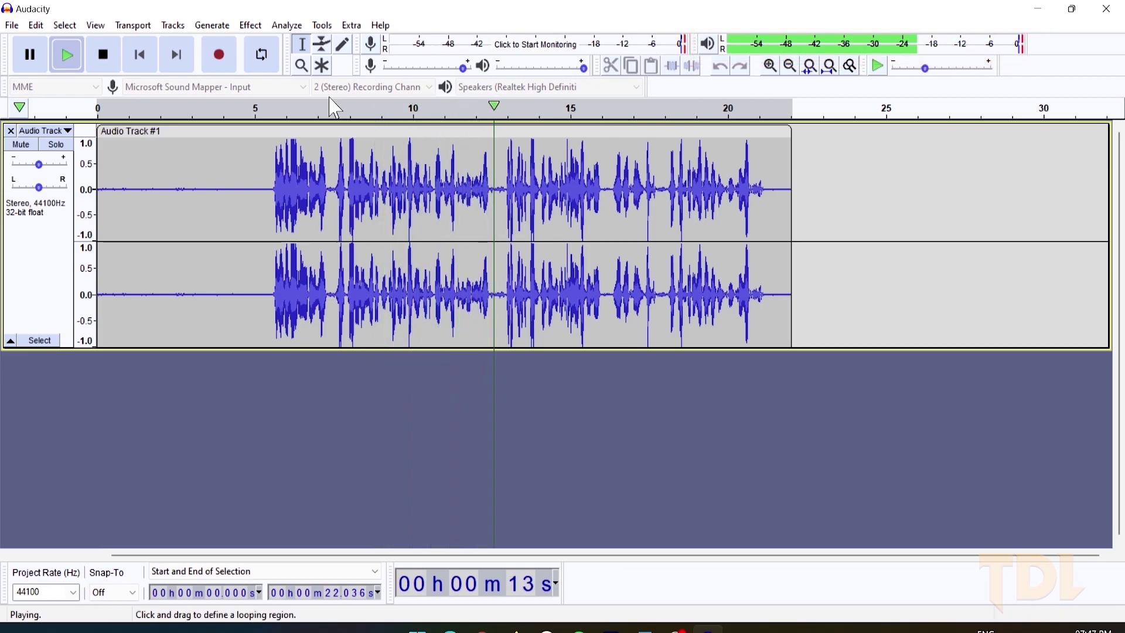
pyautogui.click(94, 59)
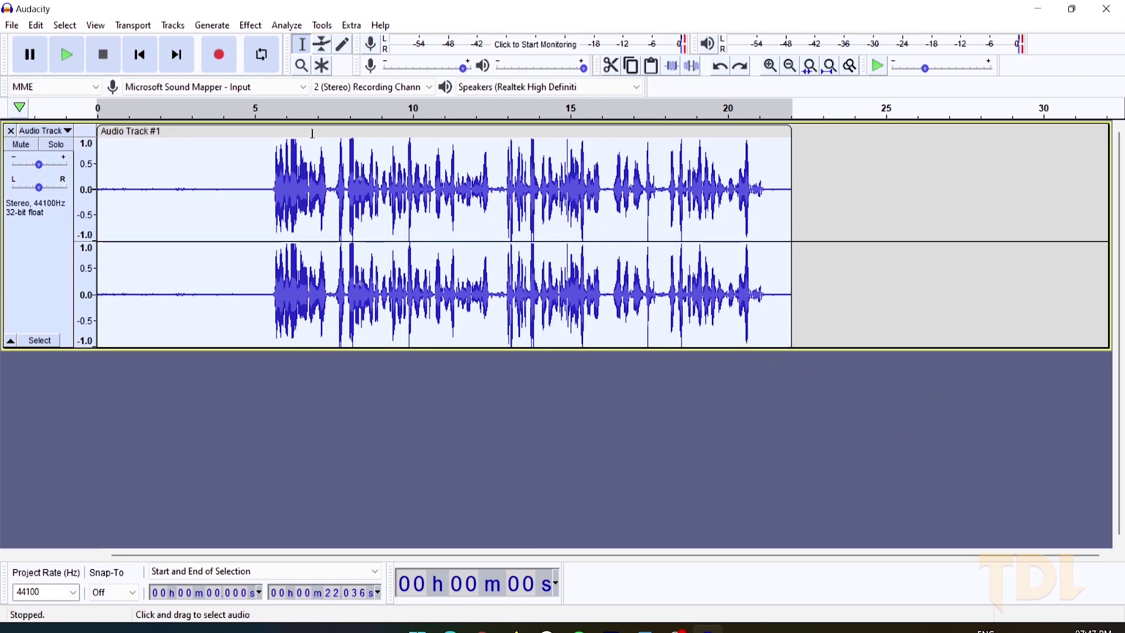
pyautogui.click(250, 25)
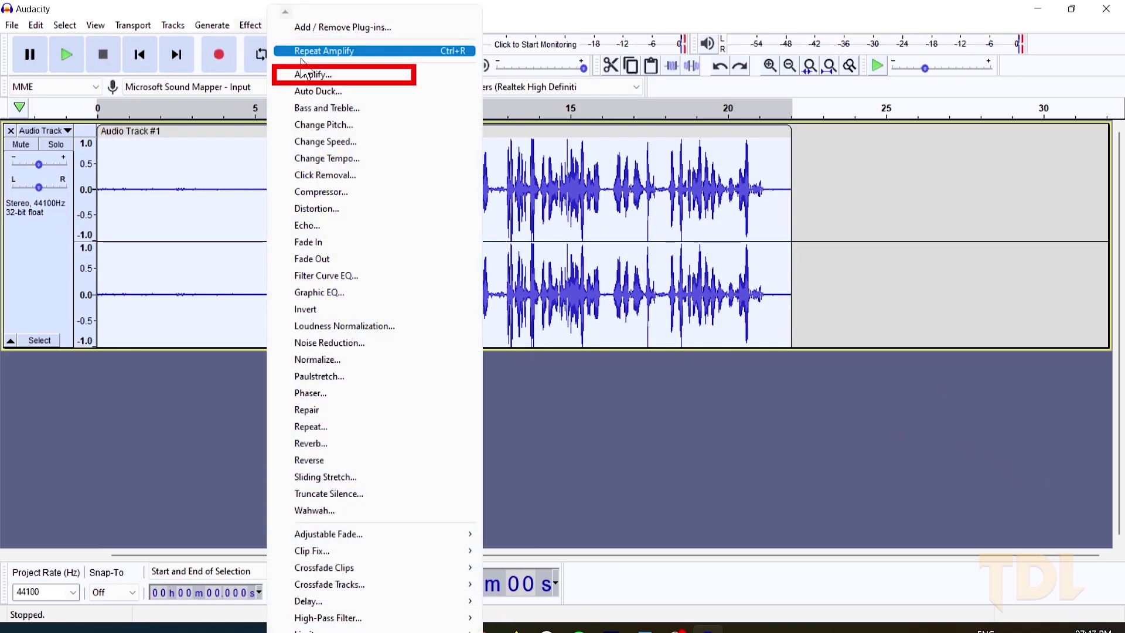
pyautogui.click(324, 75)
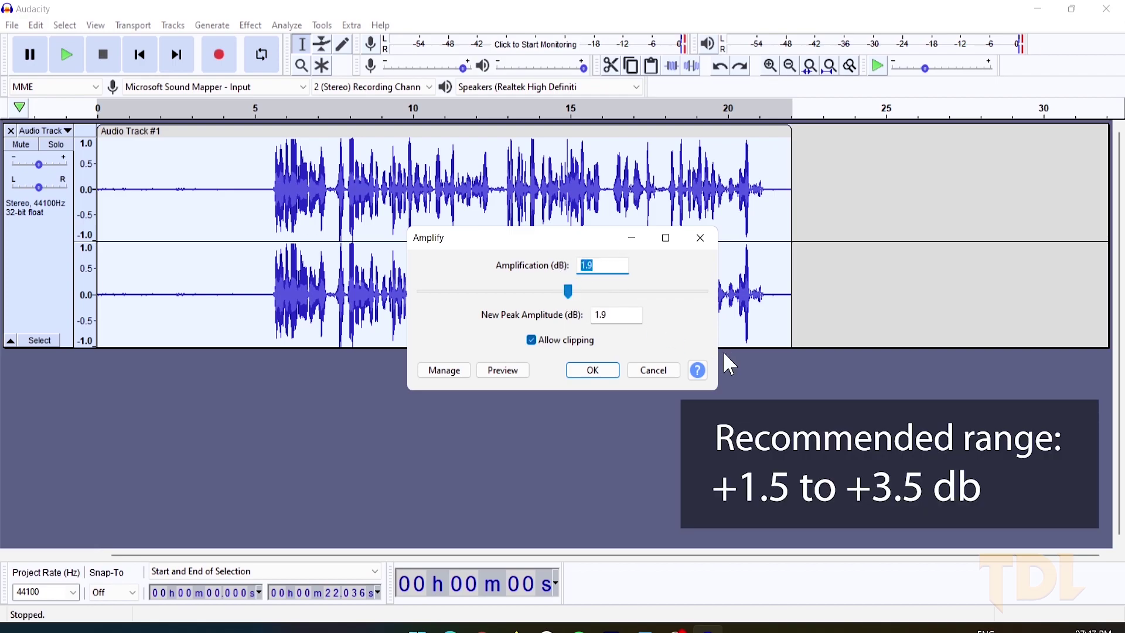
pyautogui.write('2.5')
pyautogui.press('Return')
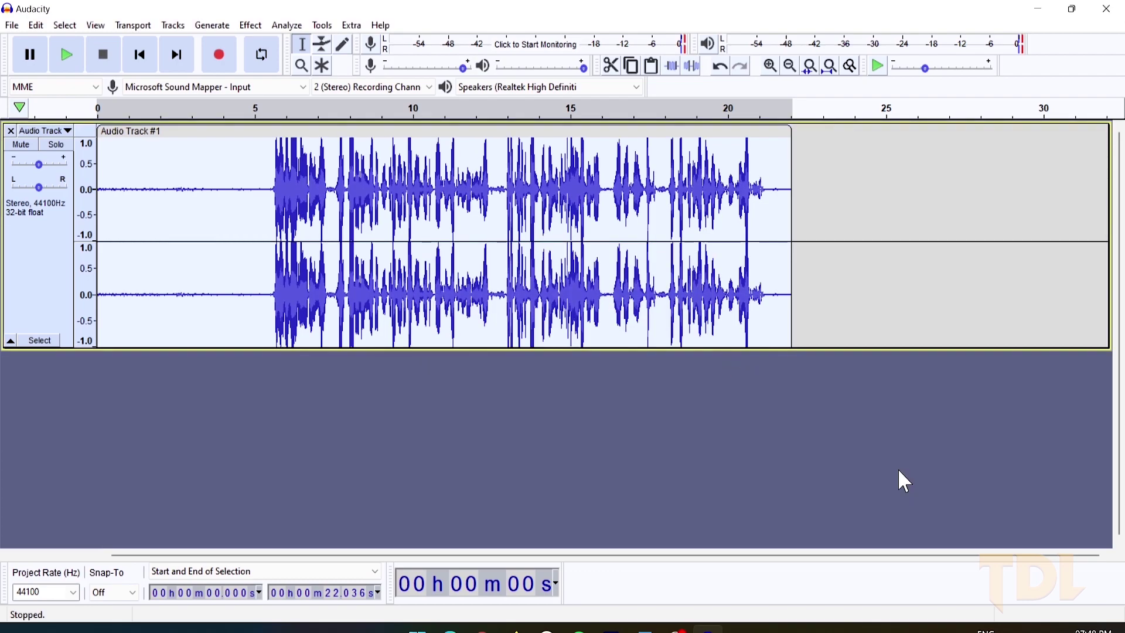
pyautogui.click(296, 110)
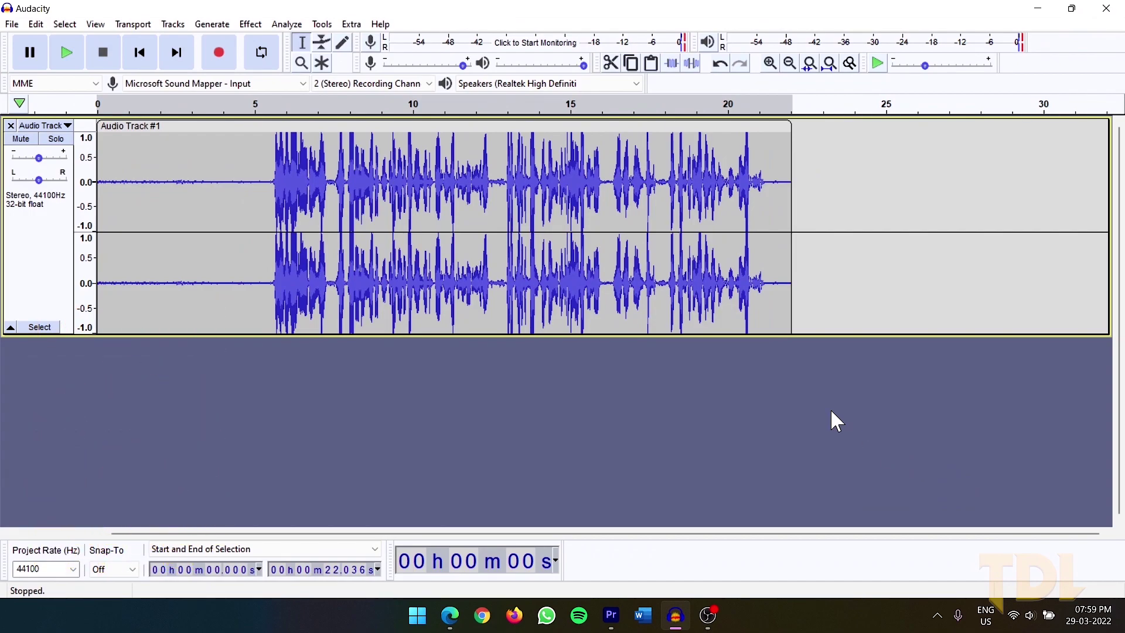
# - Apply a Hard Limit limiter (4 dB input gain, -2 dB ceiling) to the entire track
pyautogui.moveTo(337, 184); pyautogui.dragTo(348, 183)
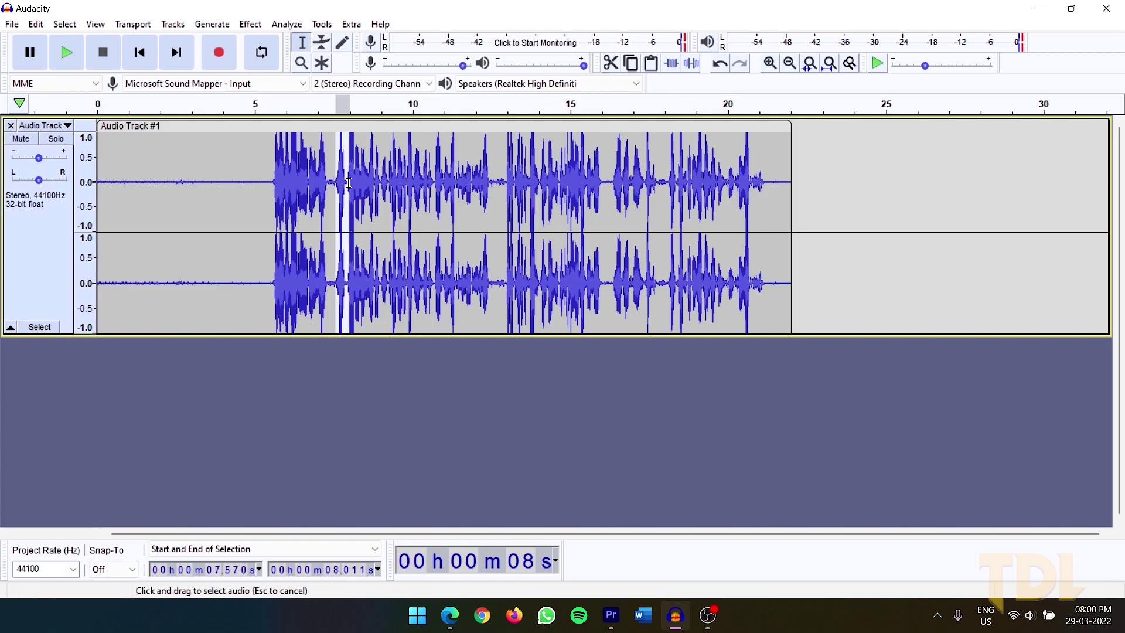
pyautogui.moveTo(379, 182); pyautogui.dragTo(391, 181)
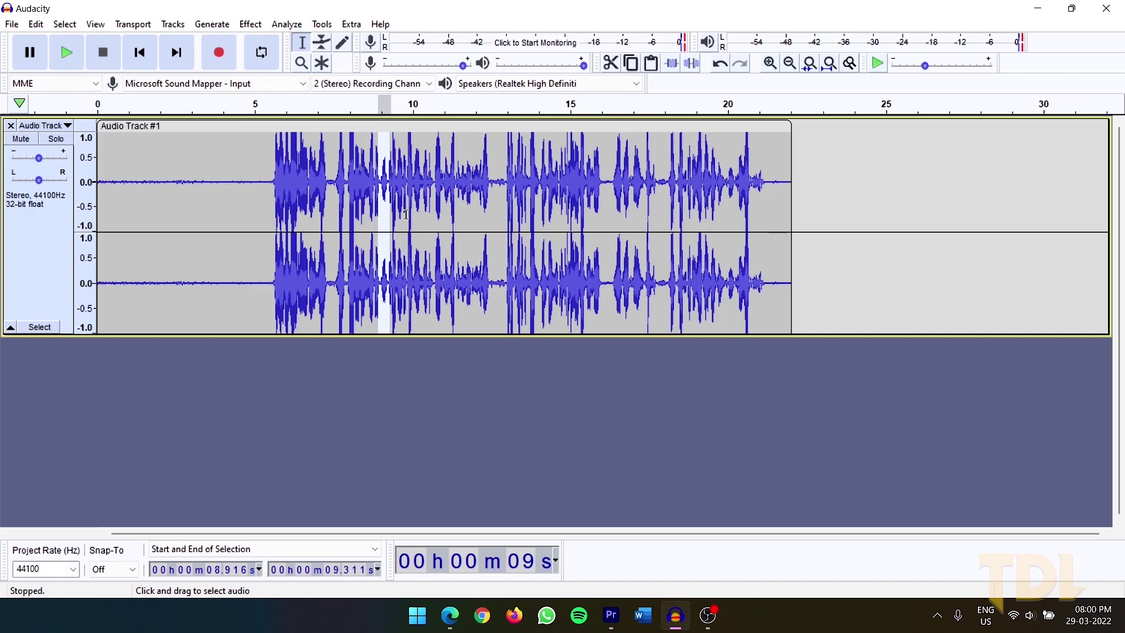
pyautogui.click(481, 410)
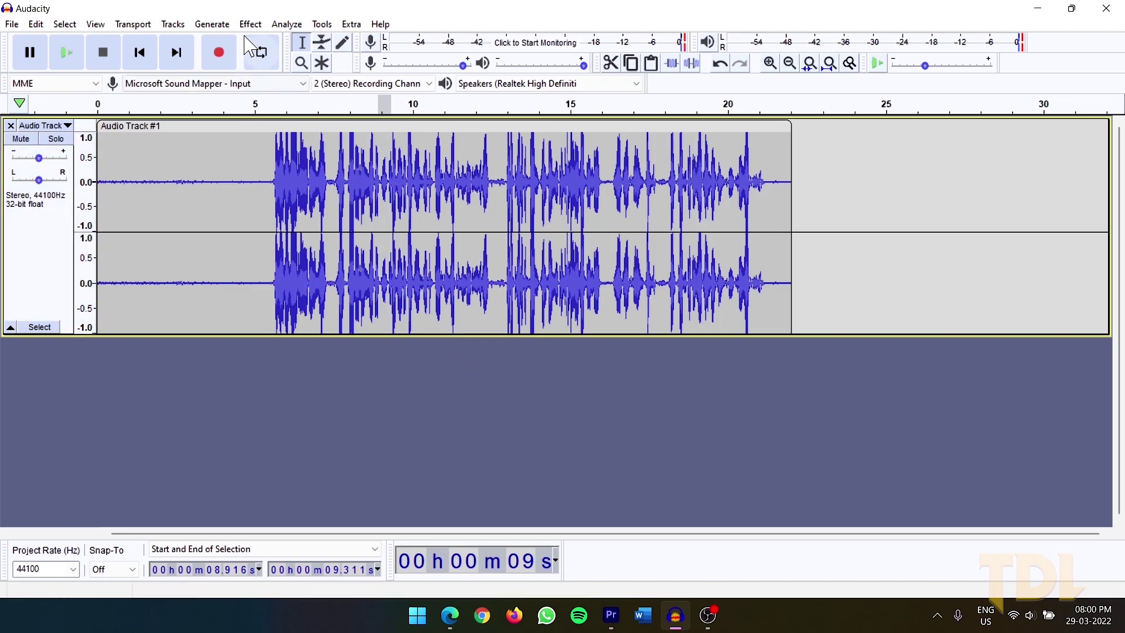
pyautogui.hotkey('ctrl', 'a')
pyautogui.click(251, 24)
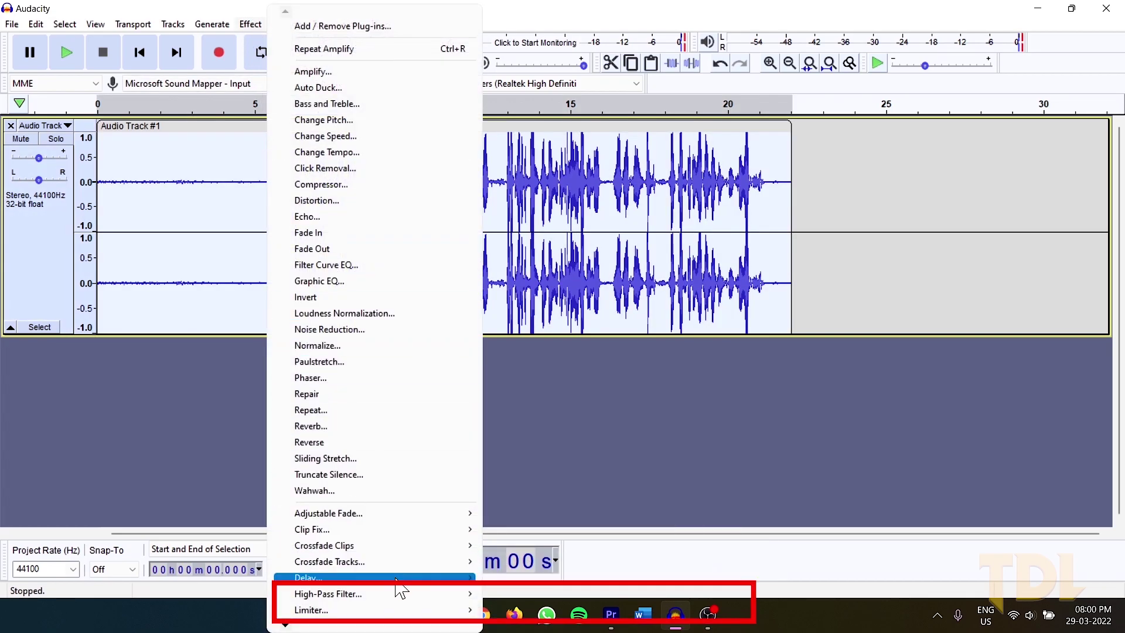
pyautogui.moveTo(328, 610)
pyautogui.click(515, 594)
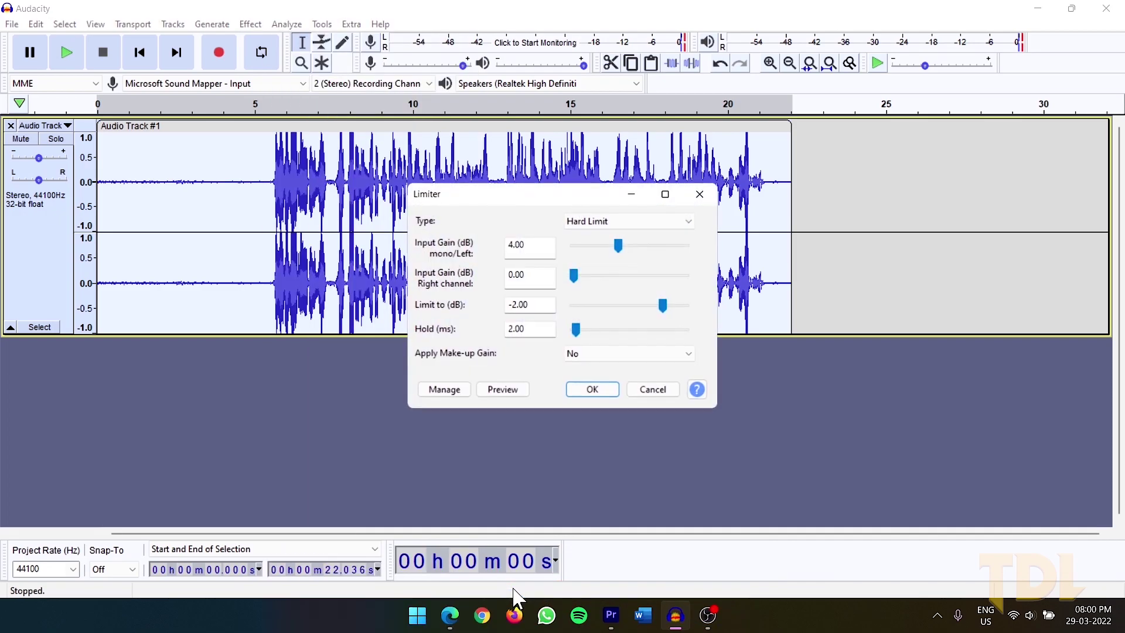
pyautogui.click(571, 221)
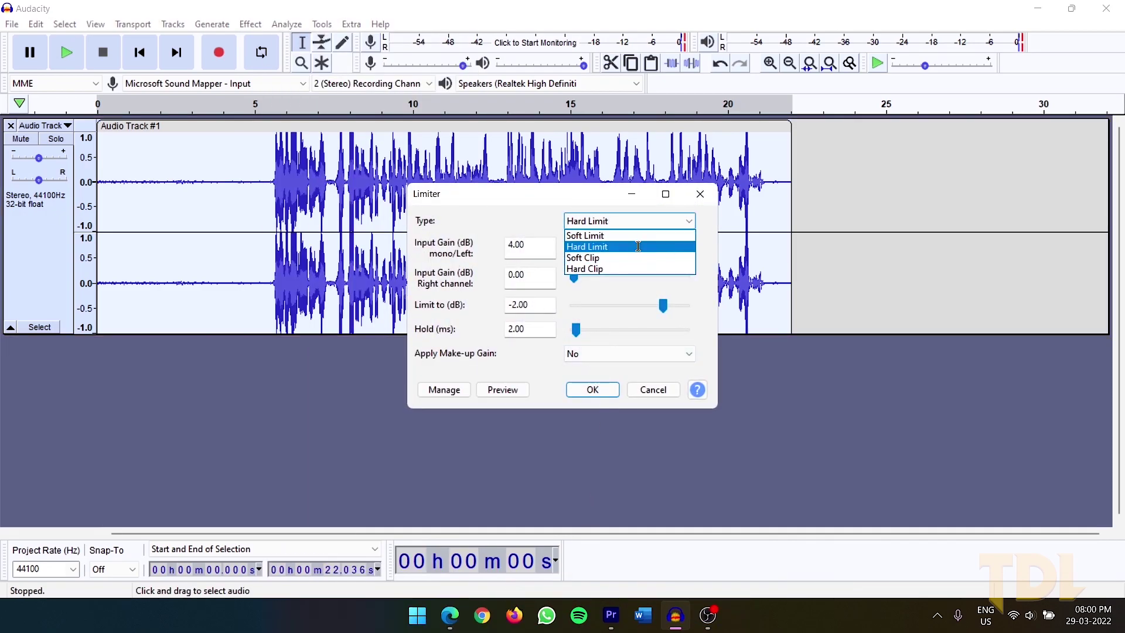
pyautogui.click(642, 247)
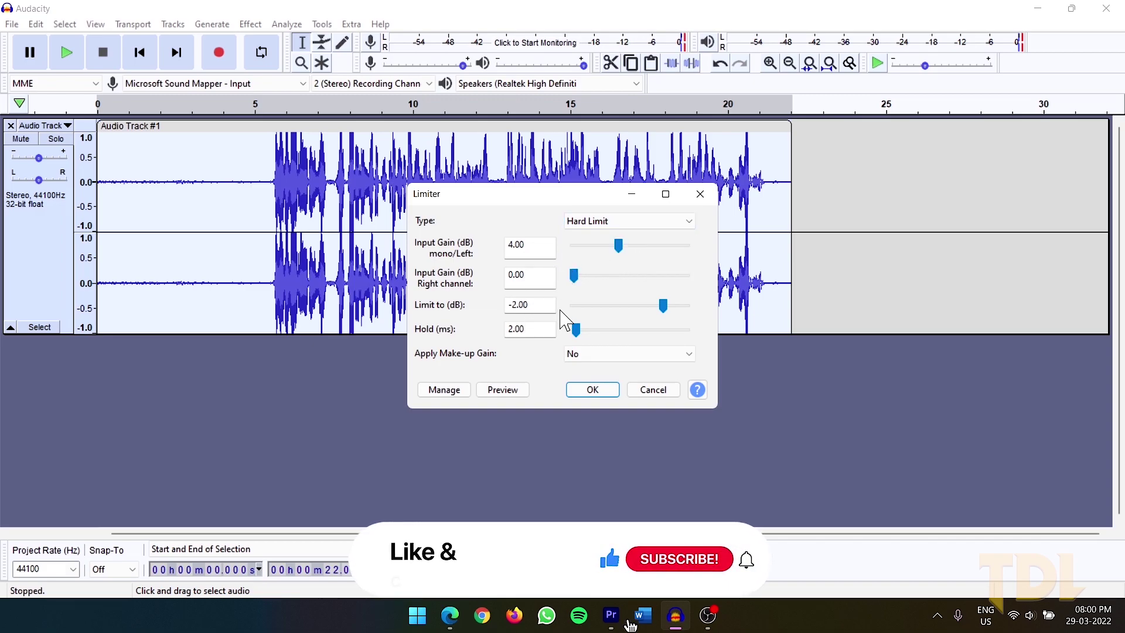
pyautogui.click(593, 389)
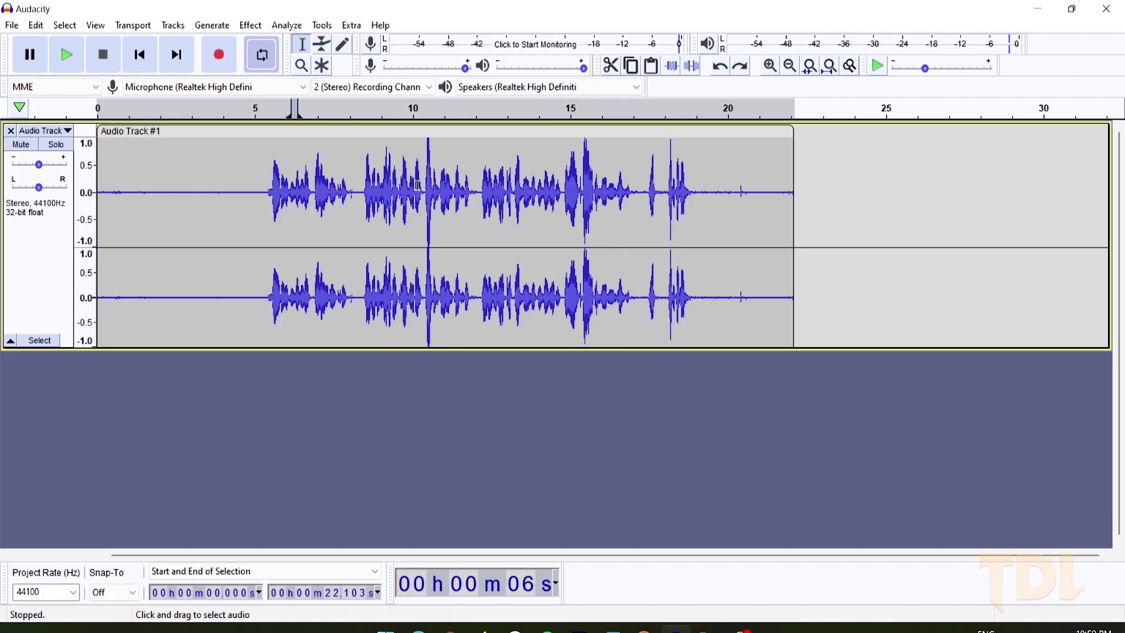
# - Select all audio and normalize its peak amplitude to -2.0 dB with DC offset removed
pyautogui.moveTo(414, 186); pyautogui.dragTo(437, 193)
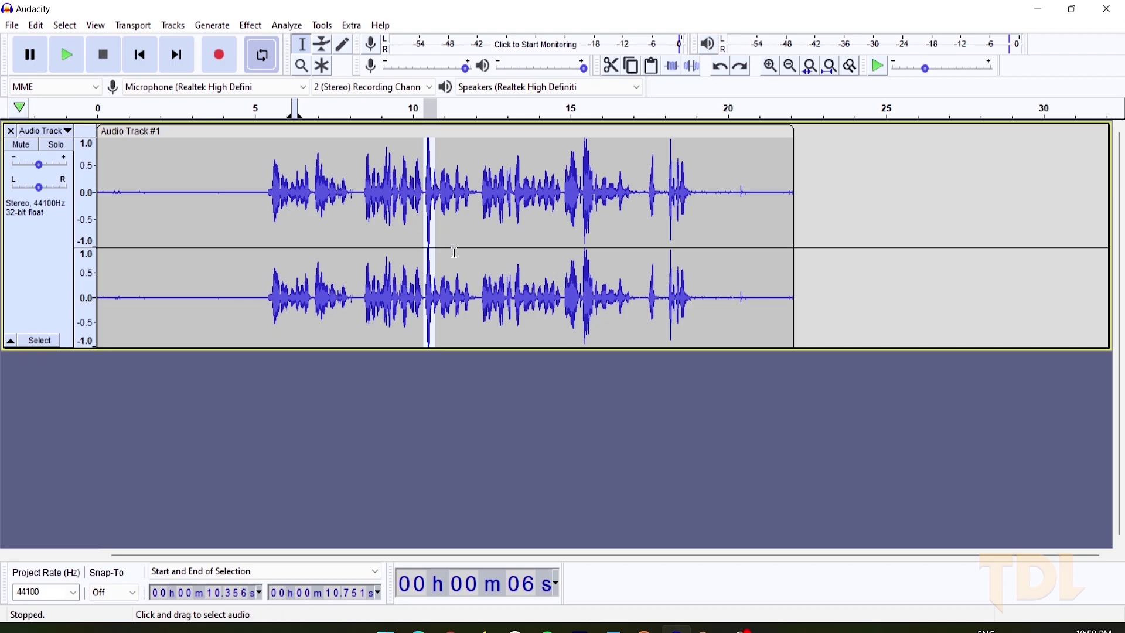
pyautogui.click(478, 245)
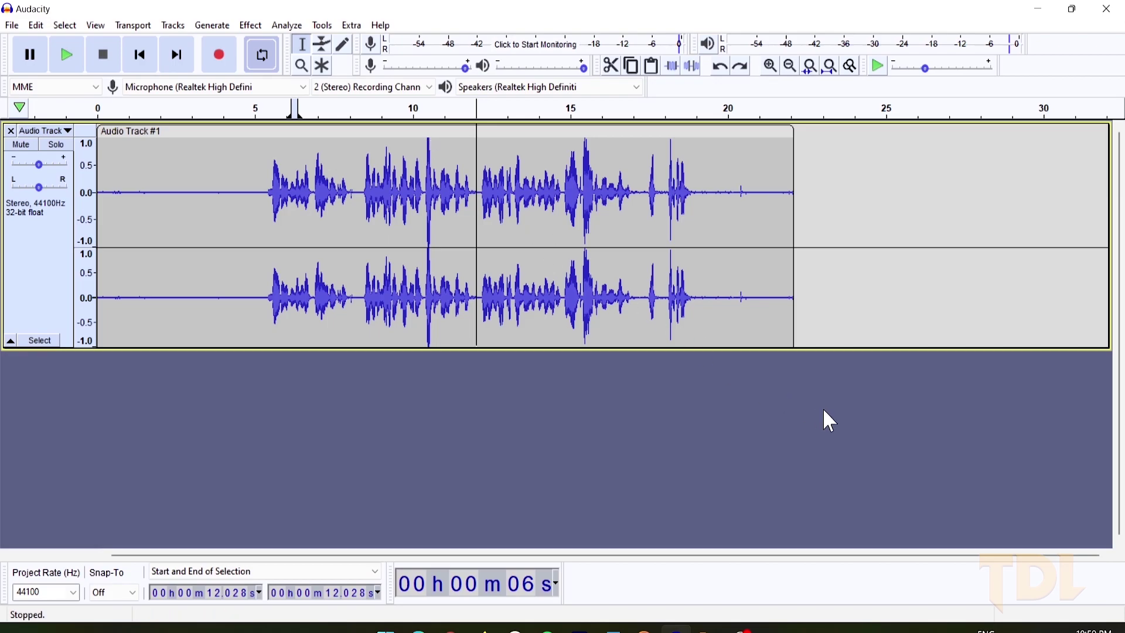
pyautogui.click(838, 418)
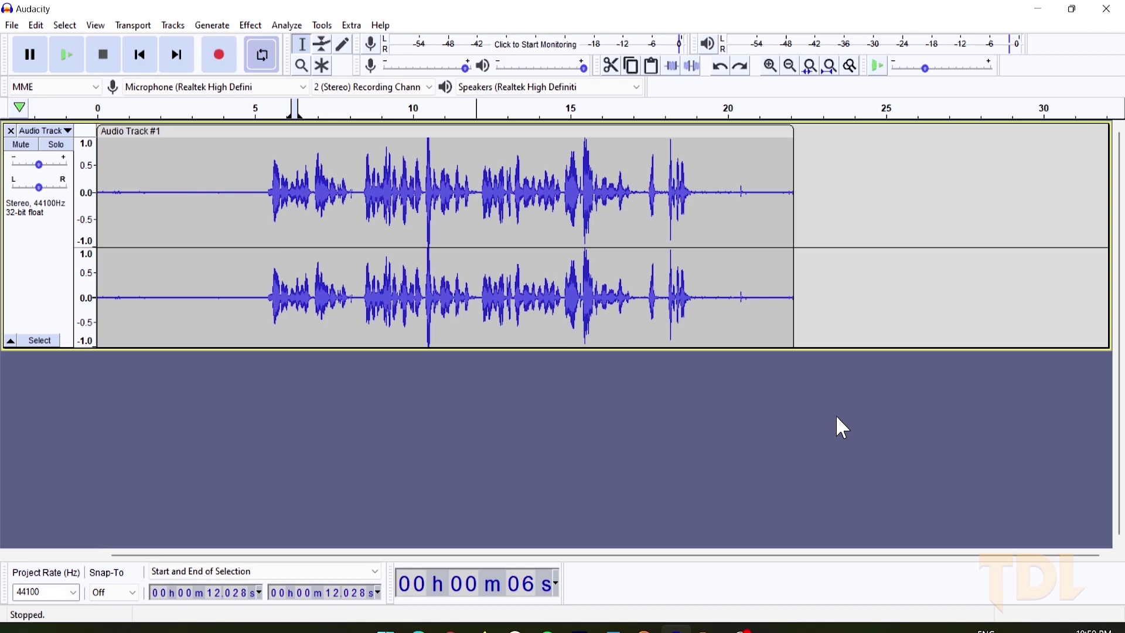
pyautogui.hotkey('ctrl', 'a')
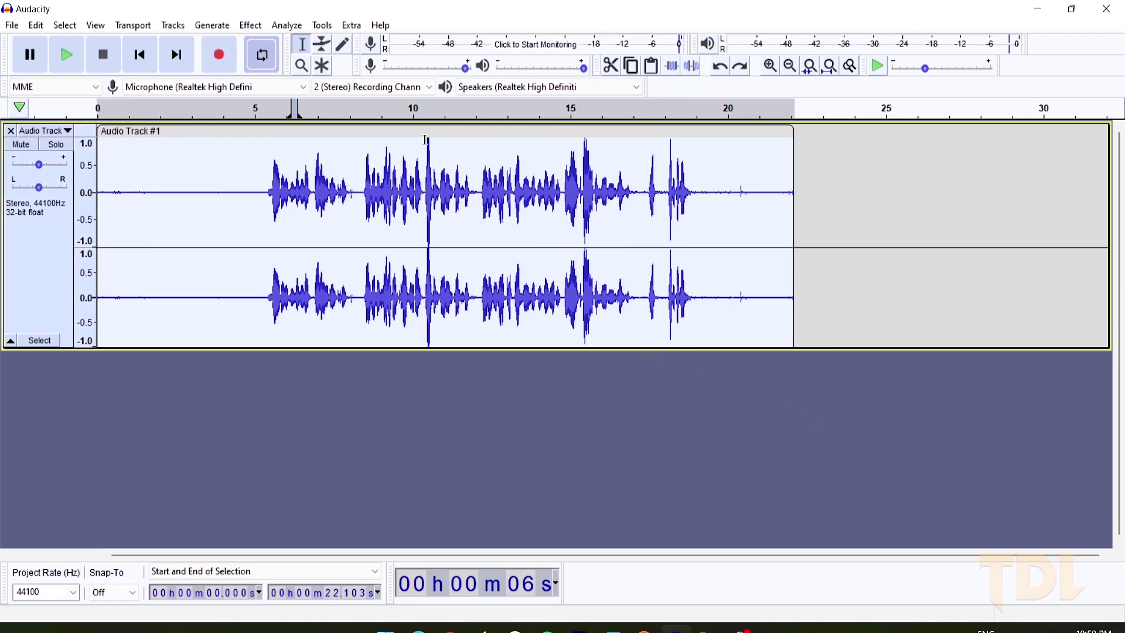
pyautogui.click(247, 26)
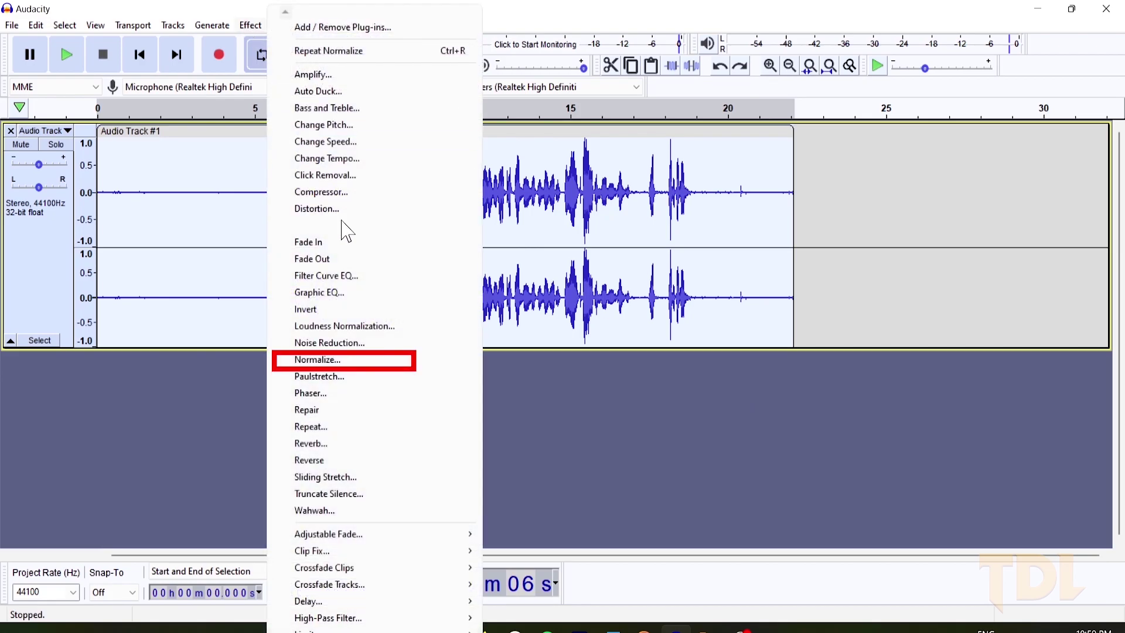
pyautogui.click(369, 357)
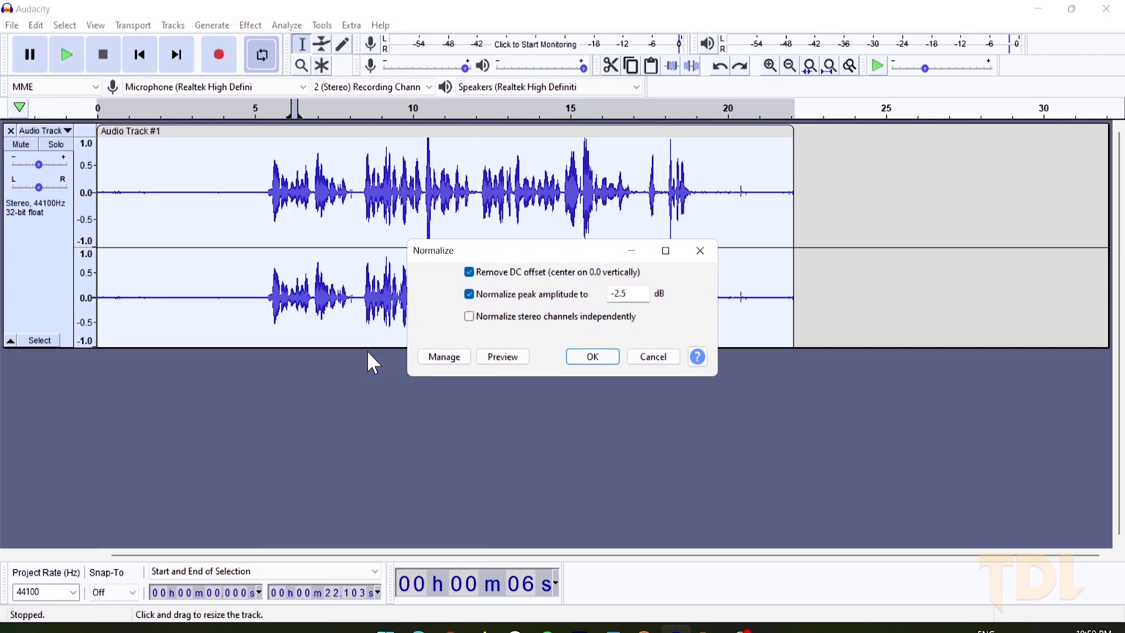
pyautogui.moveTo(643, 294); pyautogui.dragTo(560, 289)
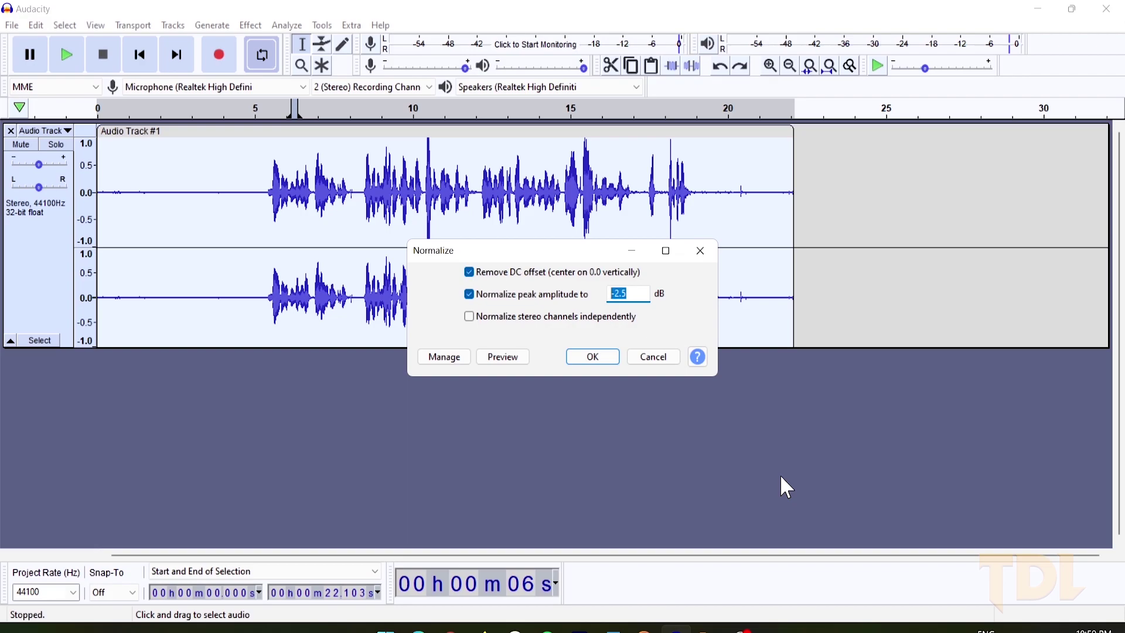
pyautogui.write('-2')
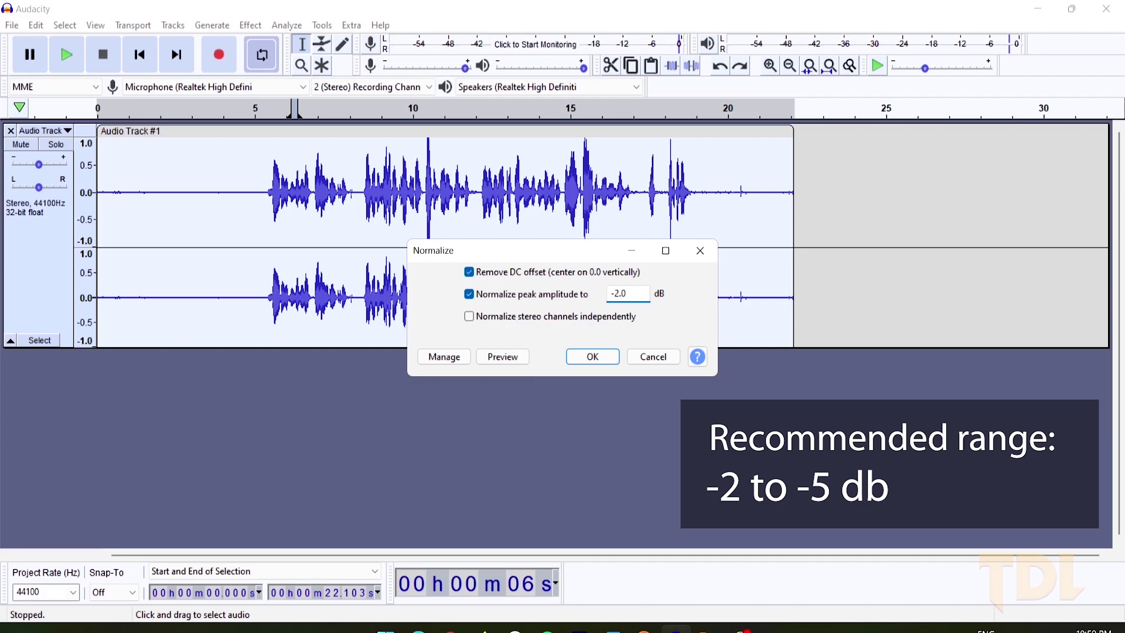
pyautogui.press('Return')
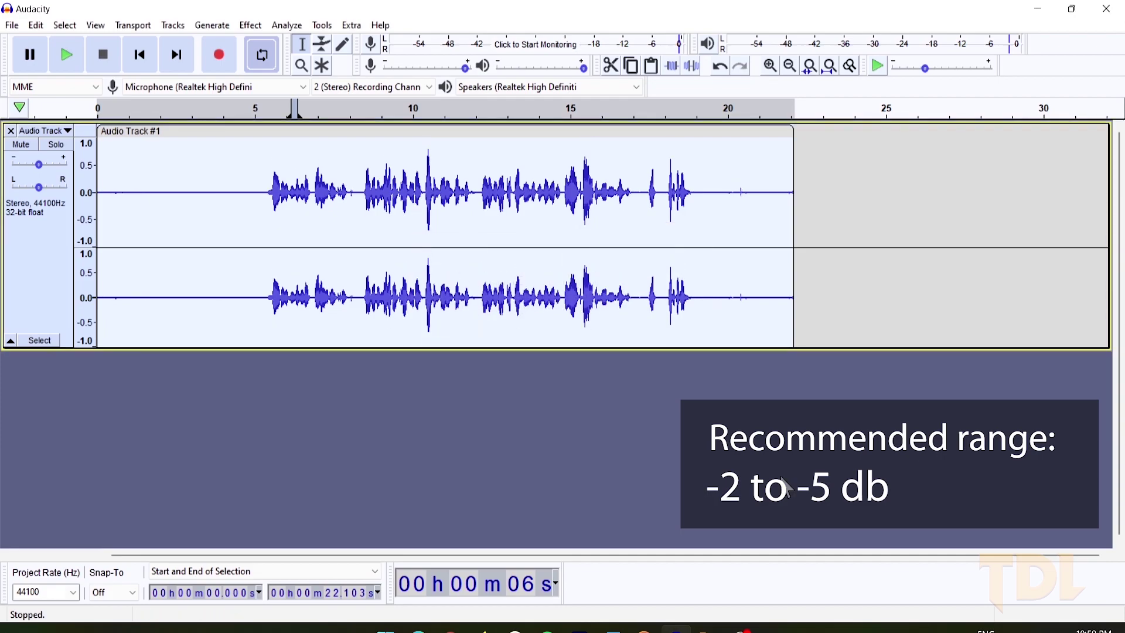